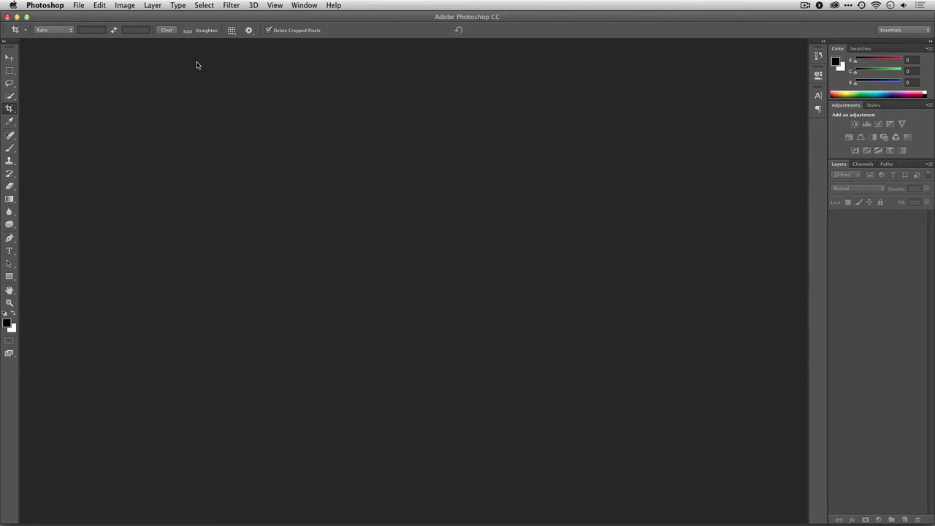
Create a new document from the Film & Video preset at HDTV 1080p/29.97 size
left_click(78, 5)
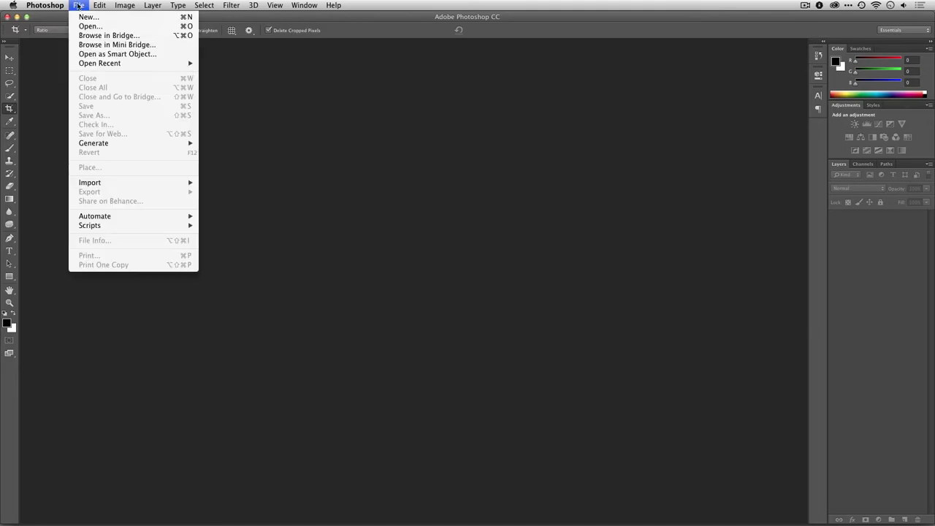
left_click(86, 20)
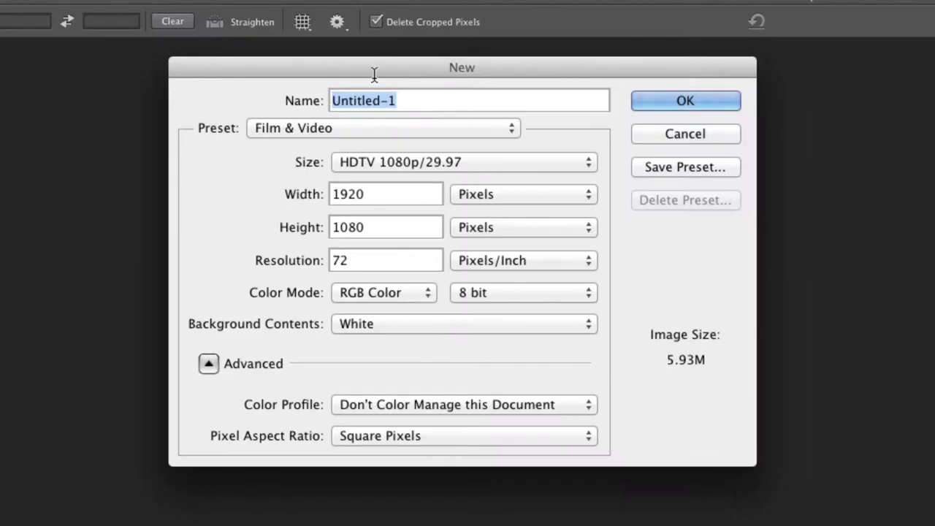
left_click(416, 127)
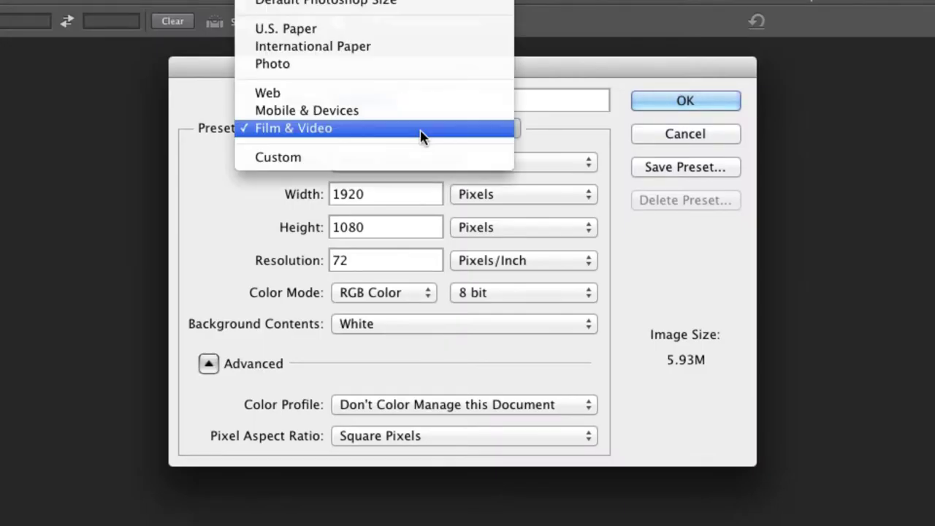
left_click(439, 28)
left_click(468, 127)
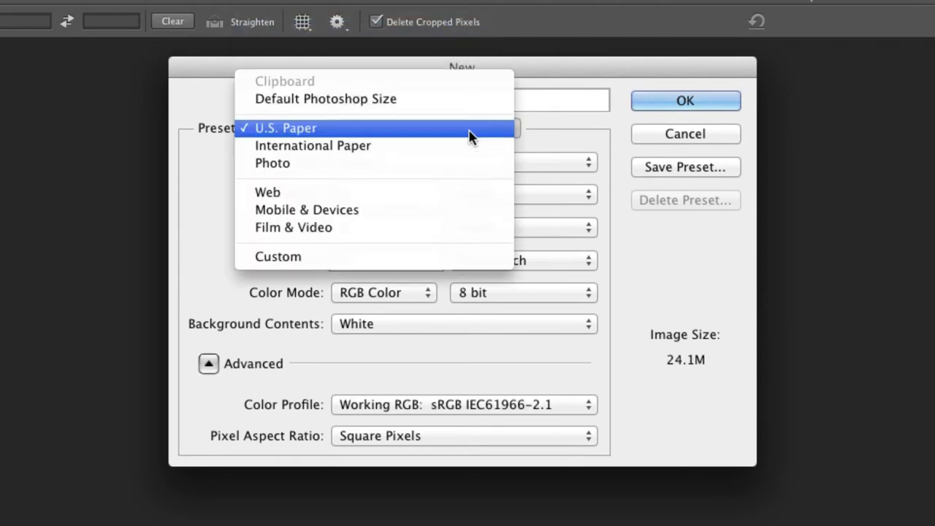
left_click(470, 229)
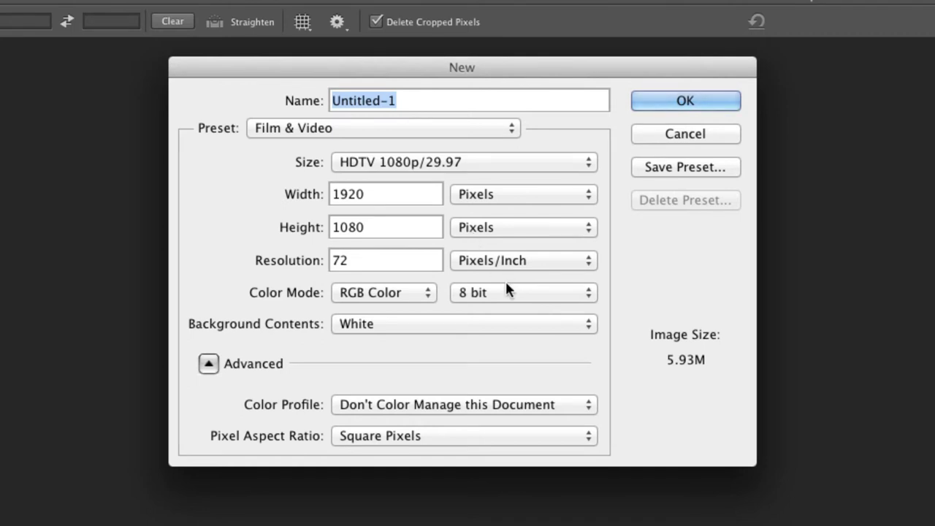
left_click(395, 168)
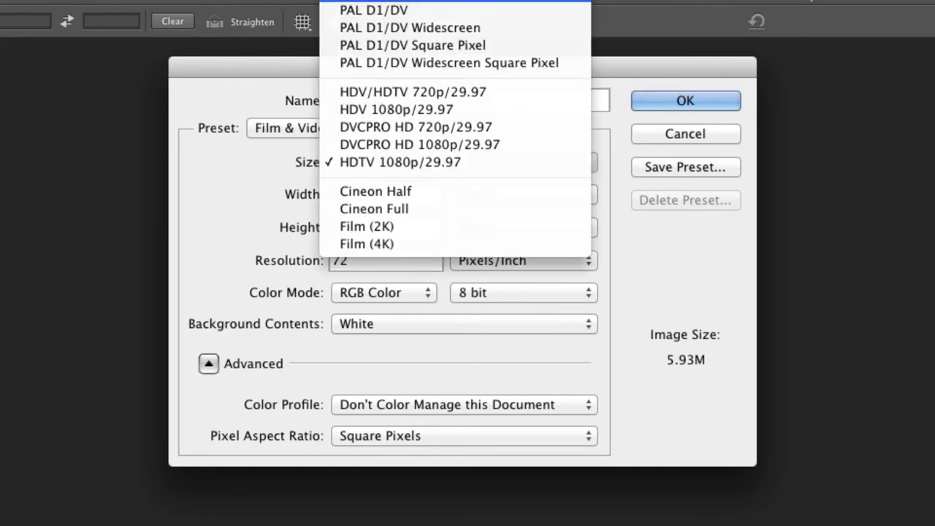
scroll(455, 146, "up", 4)
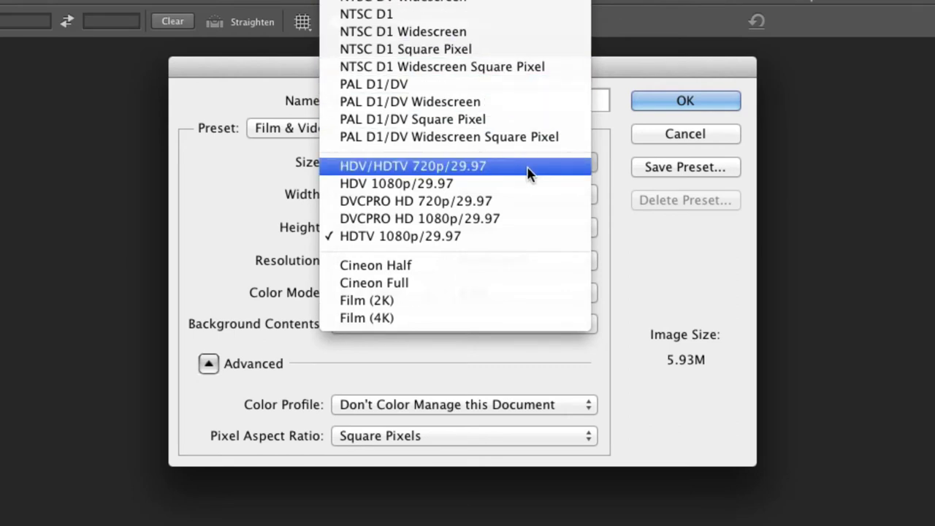
left_click(530, 245)
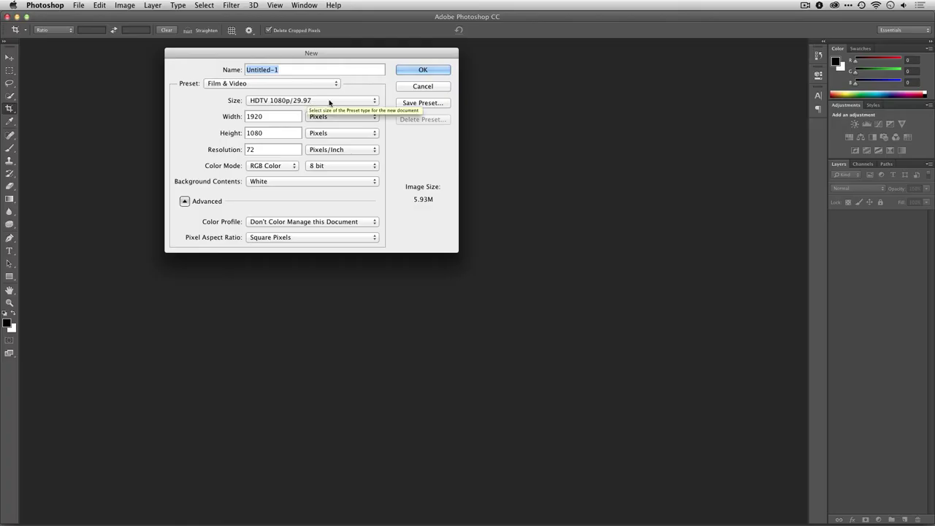
left_click(690, 102)
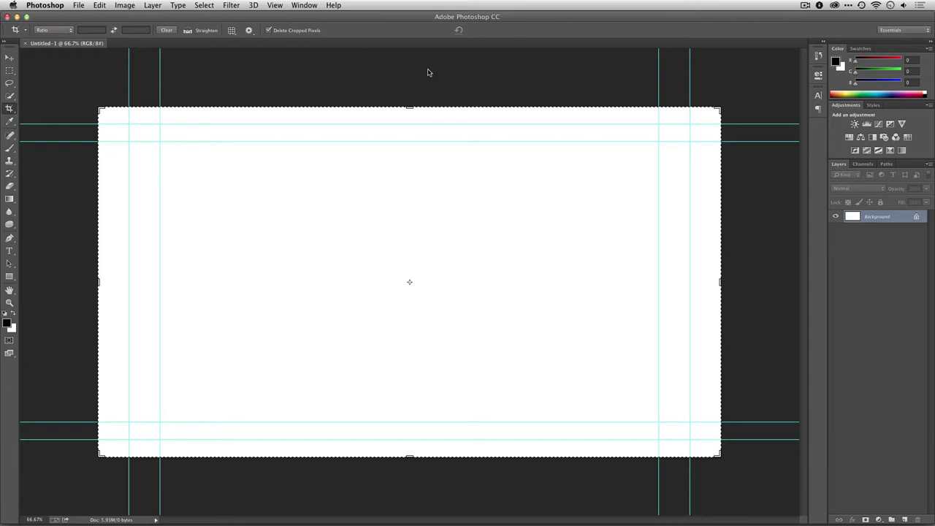
In Finder, open Tokyo_002.mov with QuickTime Player 7
key("super+Tab")
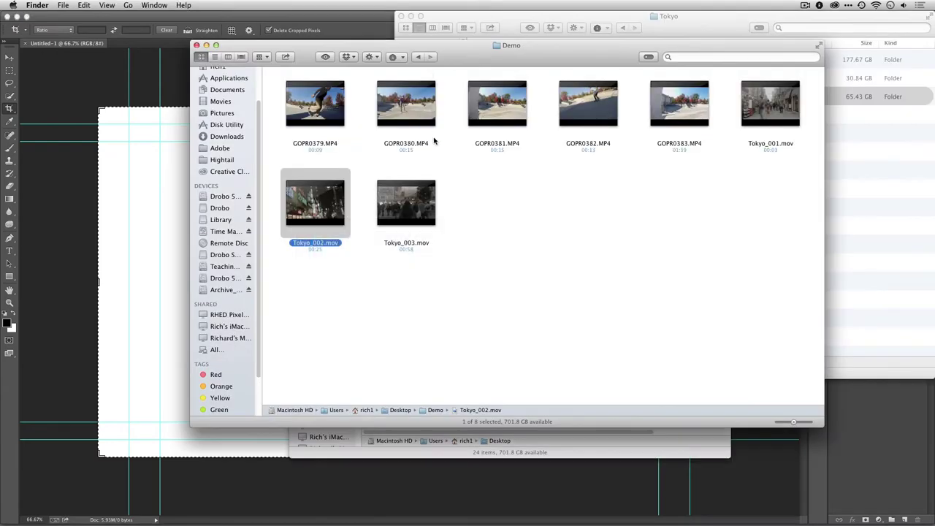
right_click(328, 219)
mouse_move(364, 234)
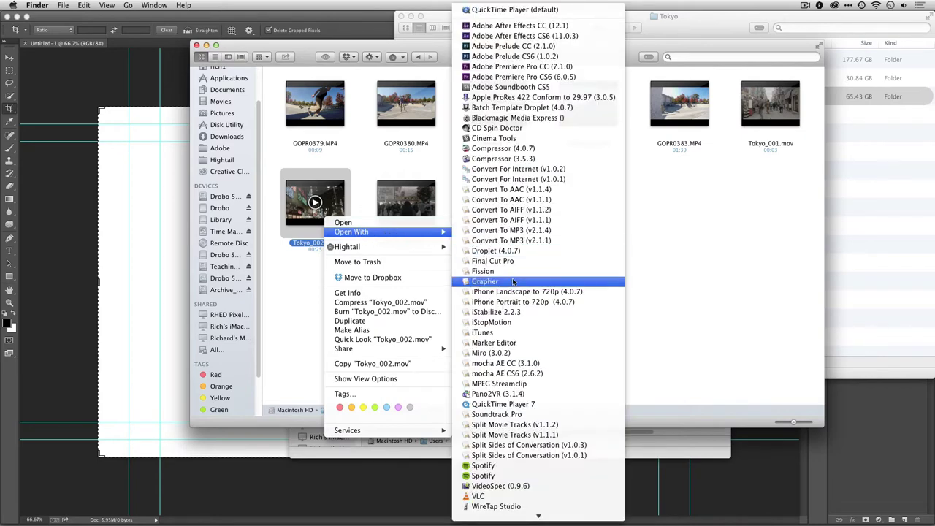
left_click(534, 404)
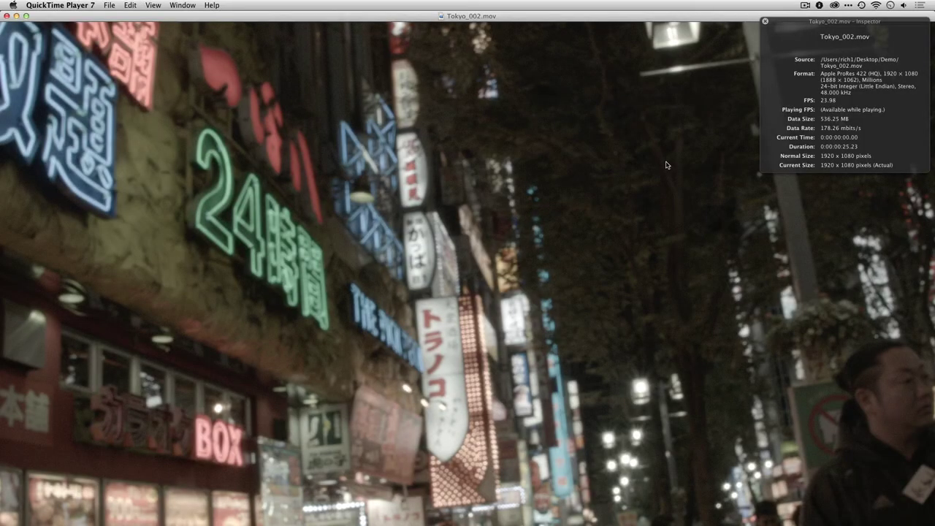
After checking the clip's 1920×1080, 23.98 fps details, return to Photoshop
key("super+Tab")
key("super+Tab")
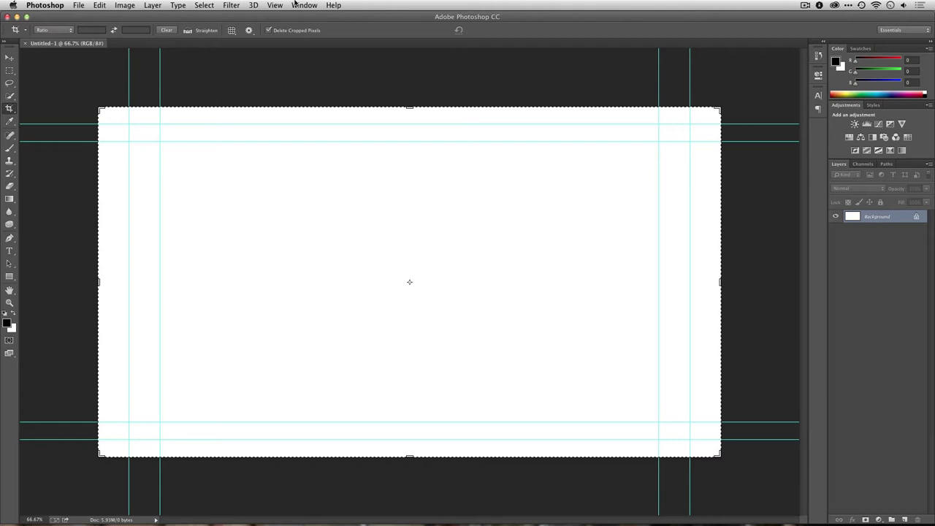
Switch Photoshop to the Motion workspace
left_click(296, 4)
mouse_move(303, 29)
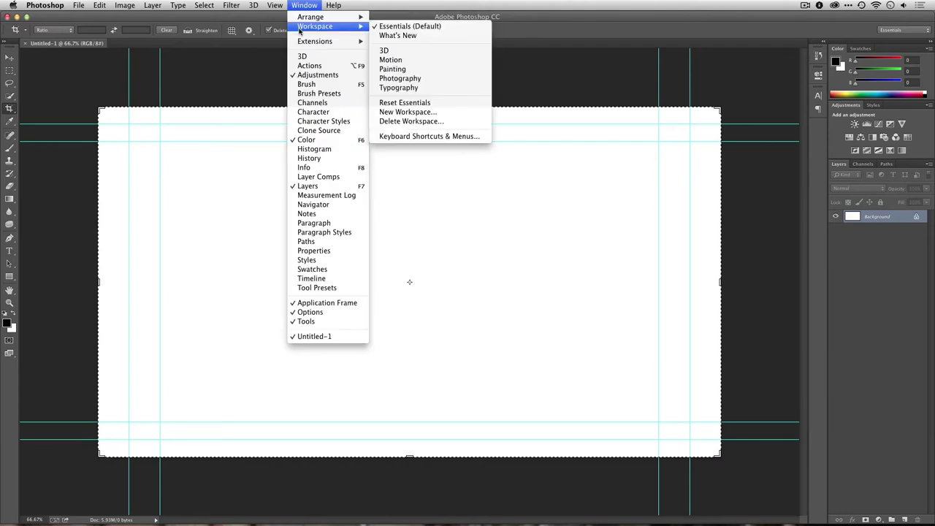
left_click(424, 61)
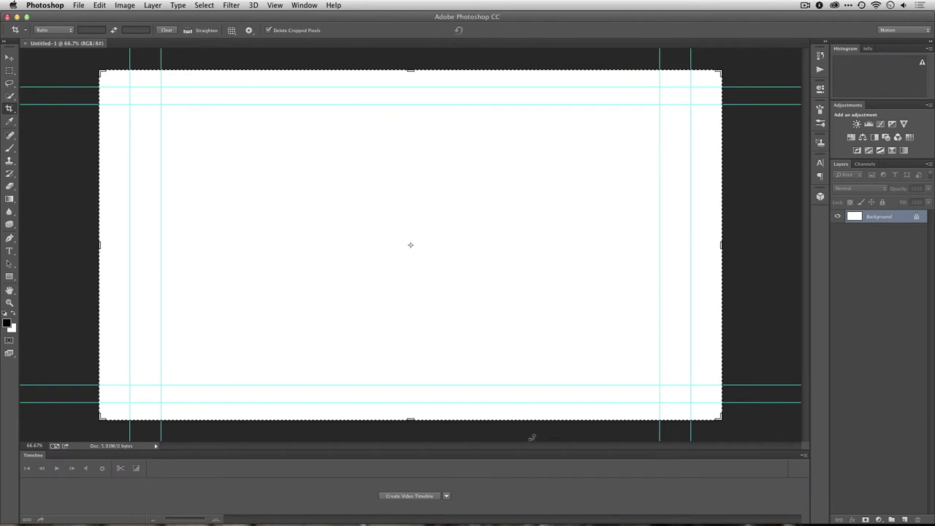
Enlarge the Timeline panel and create a video timeline for the document
left_click_drag(534, 451, 542, 422)
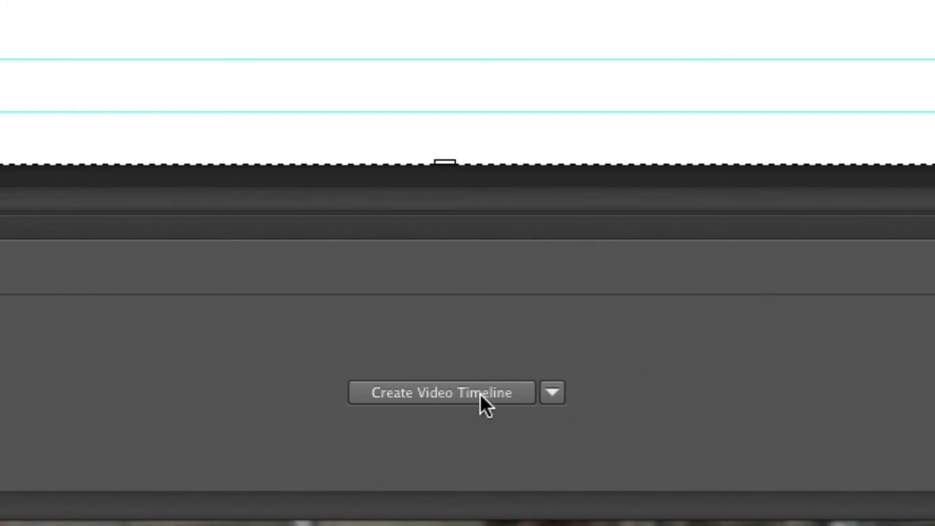
left_click(553, 395)
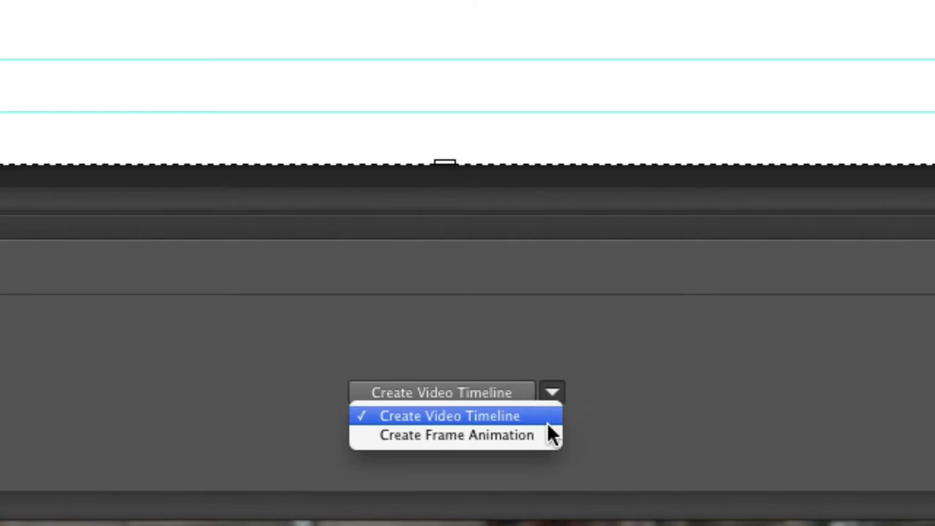
left_click(547, 434)
left_click(555, 392)
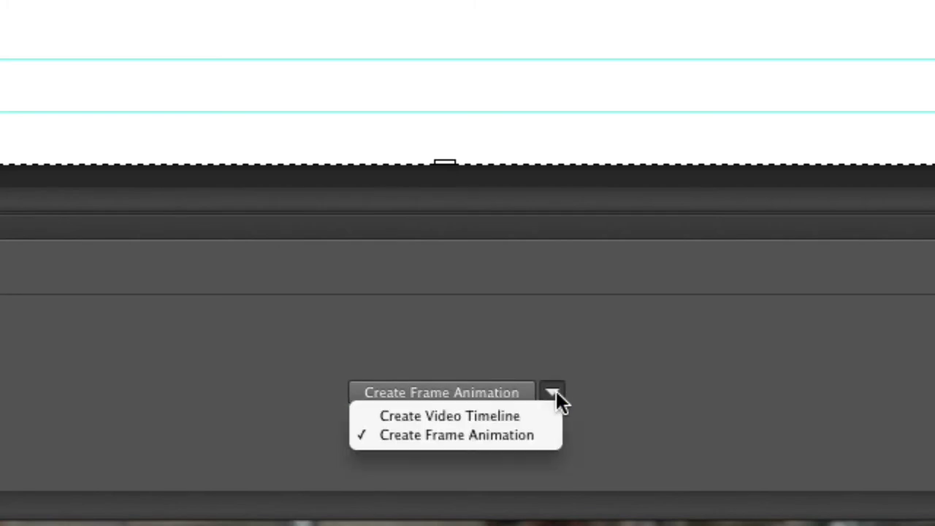
left_click(558, 417)
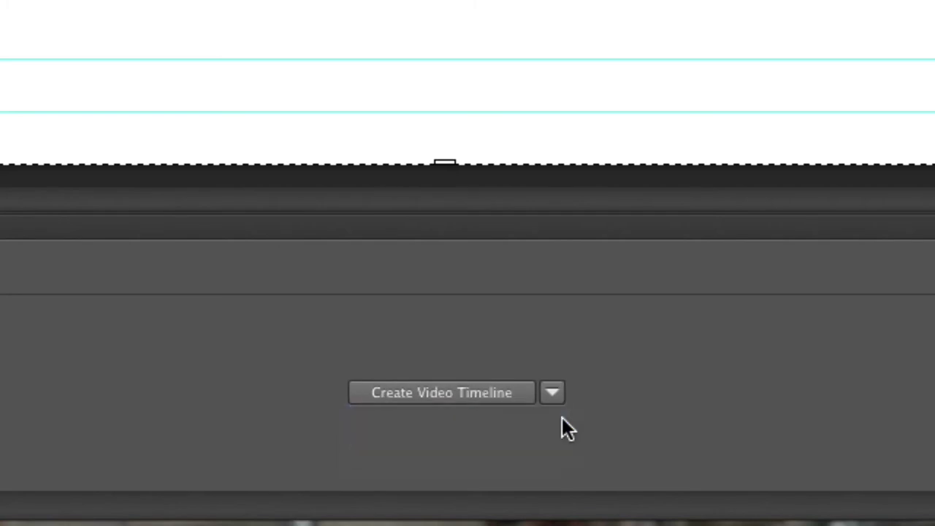
left_click(470, 395)
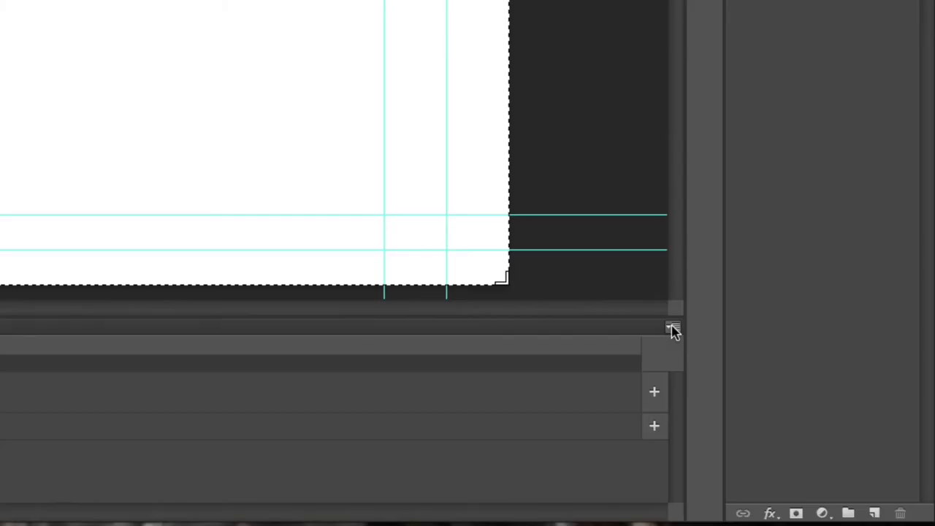
Change the timeline frame rate to 23.976 fps through Set Timeline Frame Rate
left_click(805, 427)
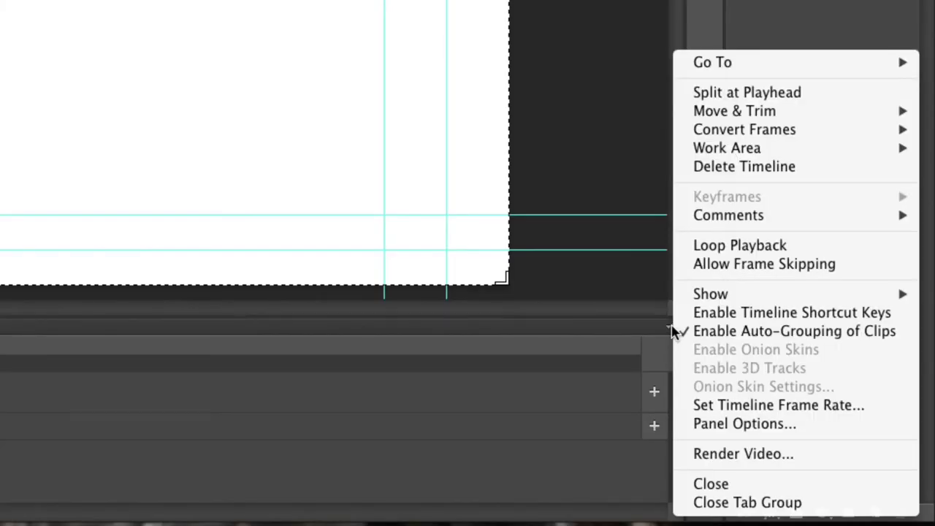
left_click(633, 331)
left_click(672, 330)
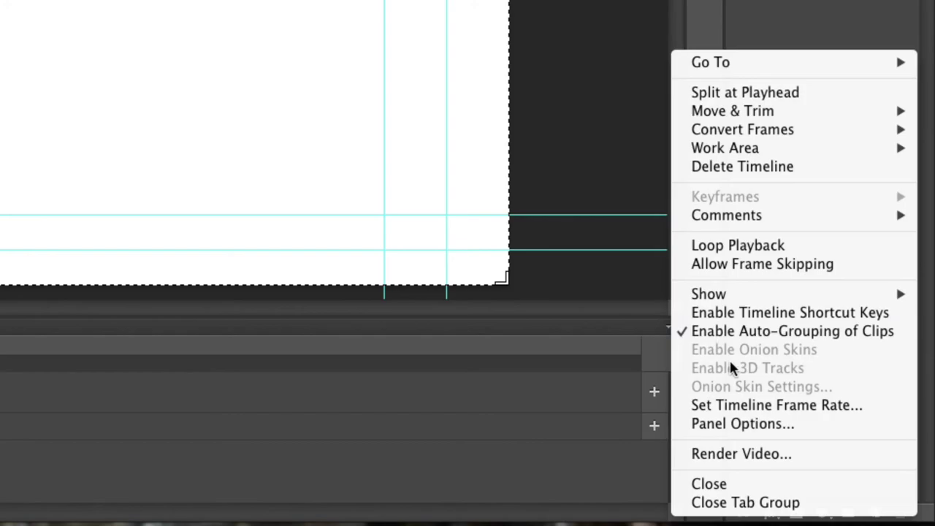
left_click(750, 406)
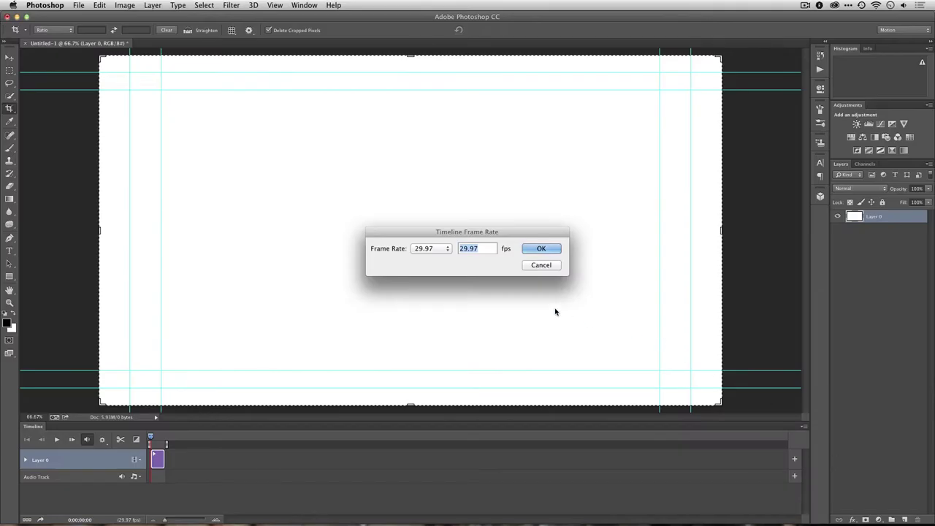
left_click(428, 249)
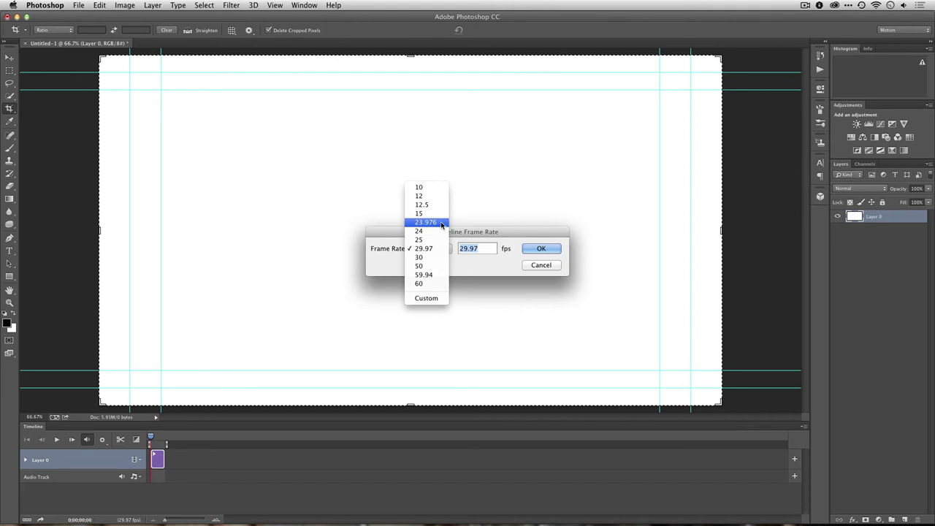
left_click(442, 223)
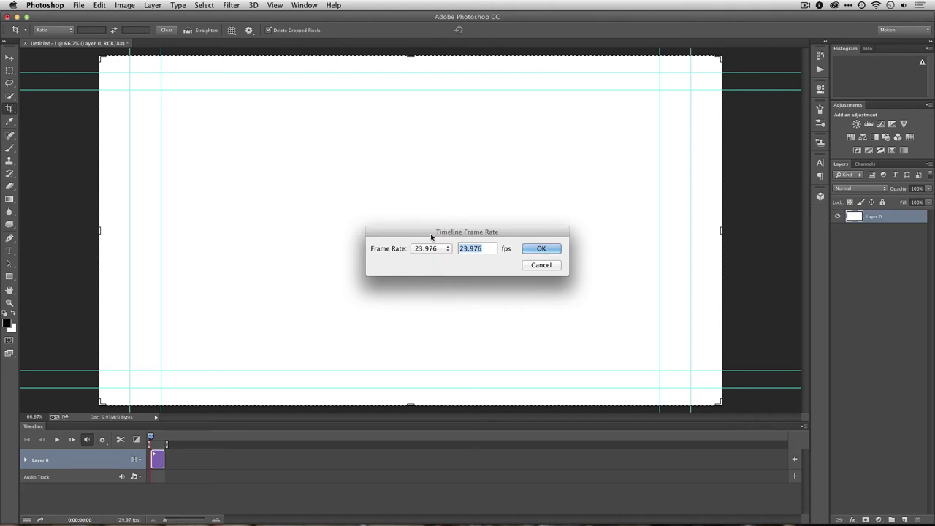
left_click(541, 249)
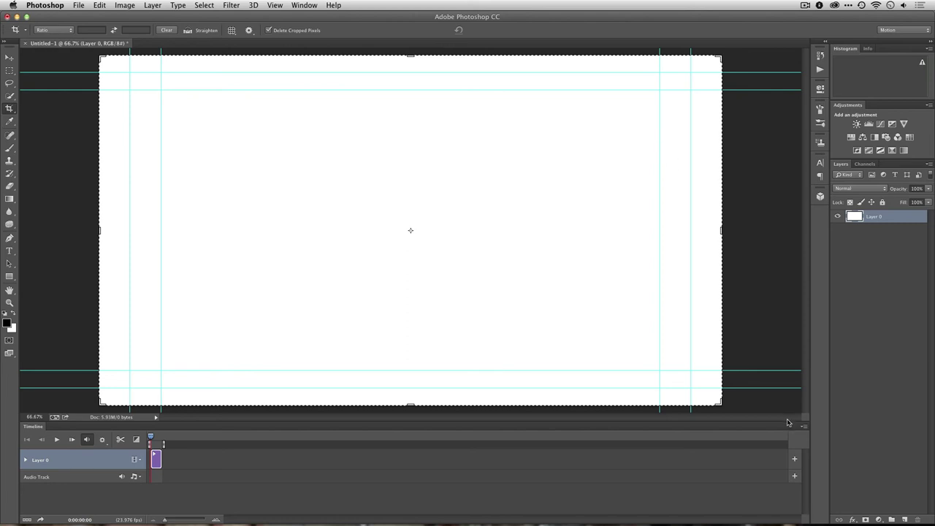
Add Tokyo_002.mov from the Demo folder to the timeline
left_click(796, 461)
left_click(333, 102)
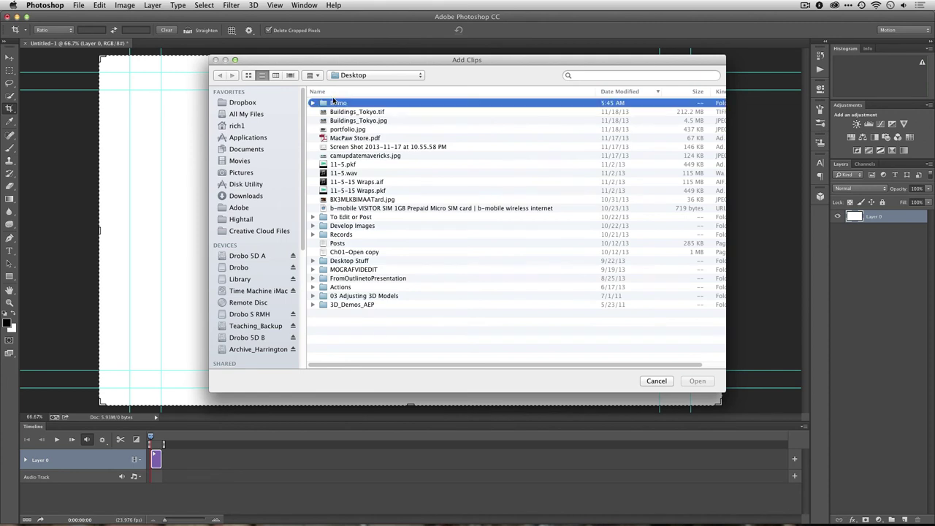
double_click(334, 102)
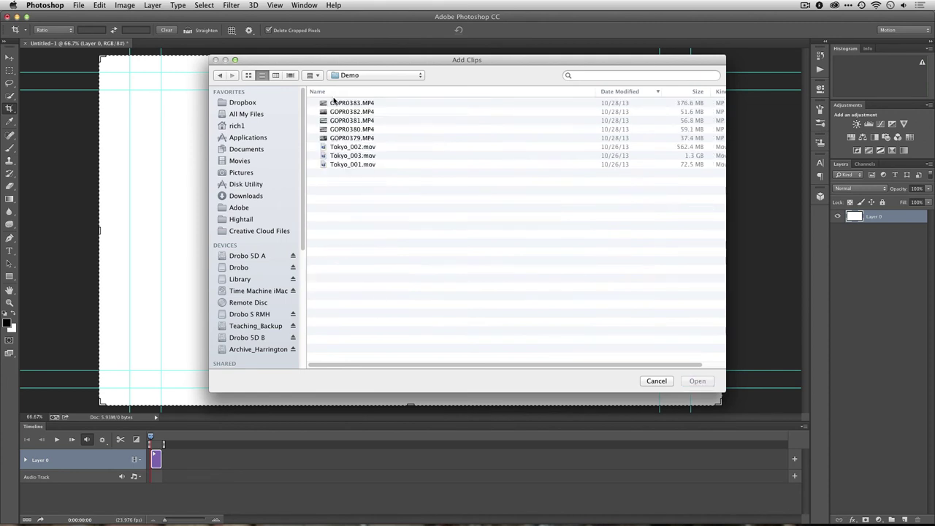
left_click(248, 76)
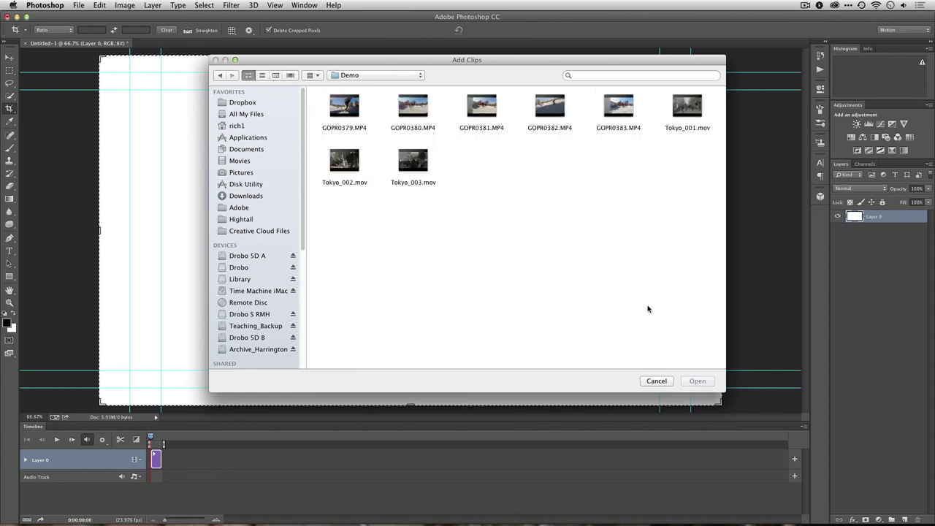
left_click(356, 166)
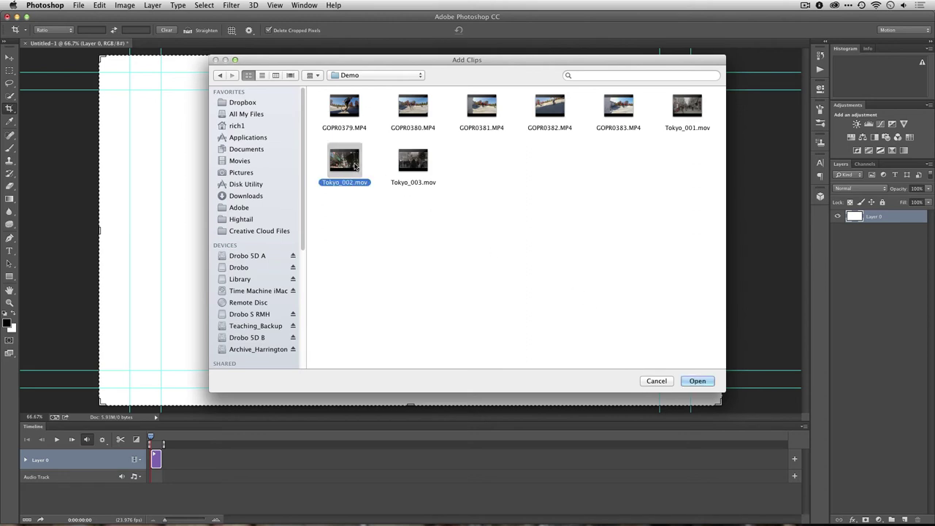
left_click(698, 381)
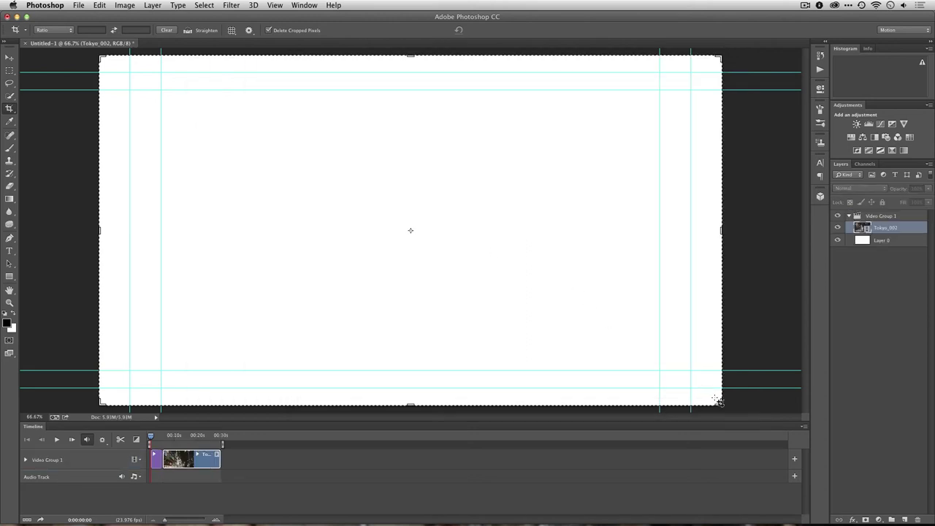
Delete the blank Layer 0 clip and trim Tokyo_002 to start at 04:02, lasting 10:03
left_click(155, 465)
key("Delete")
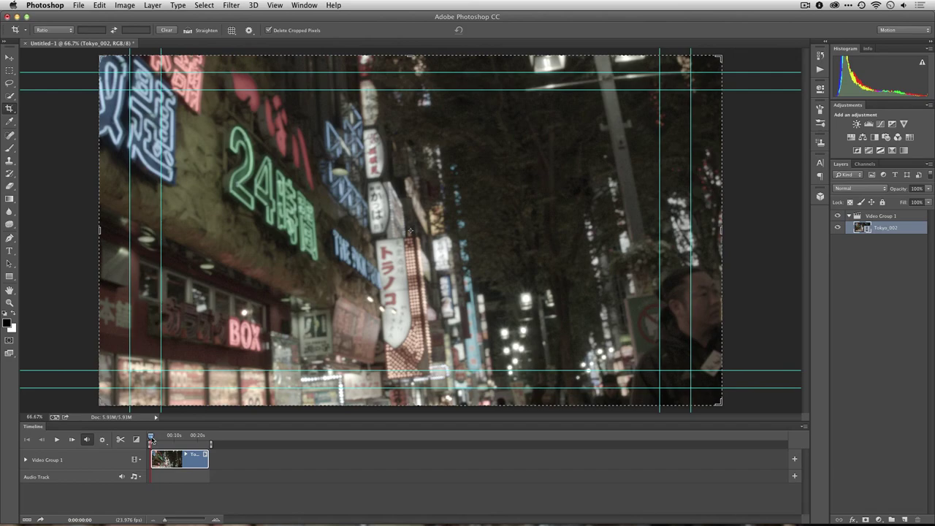
left_click_drag(151, 438, 189, 445)
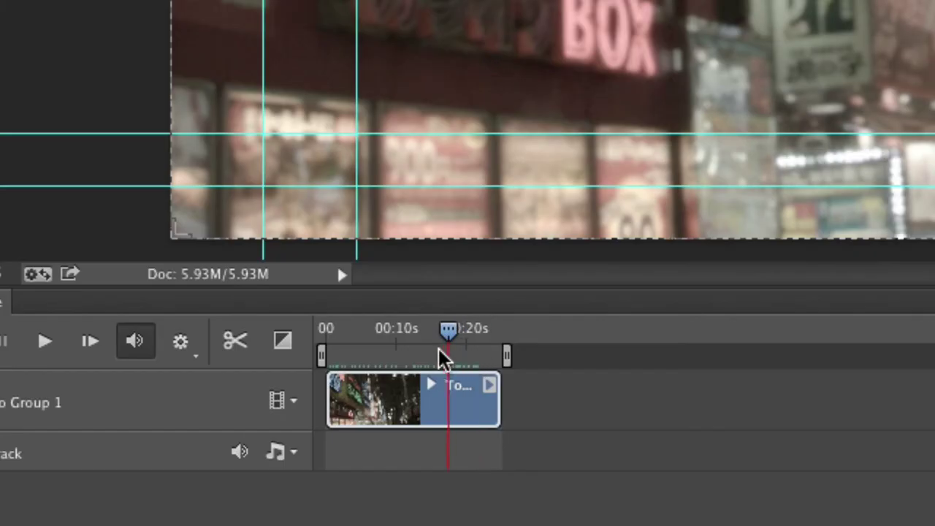
left_click_drag(442, 358, 424, 355)
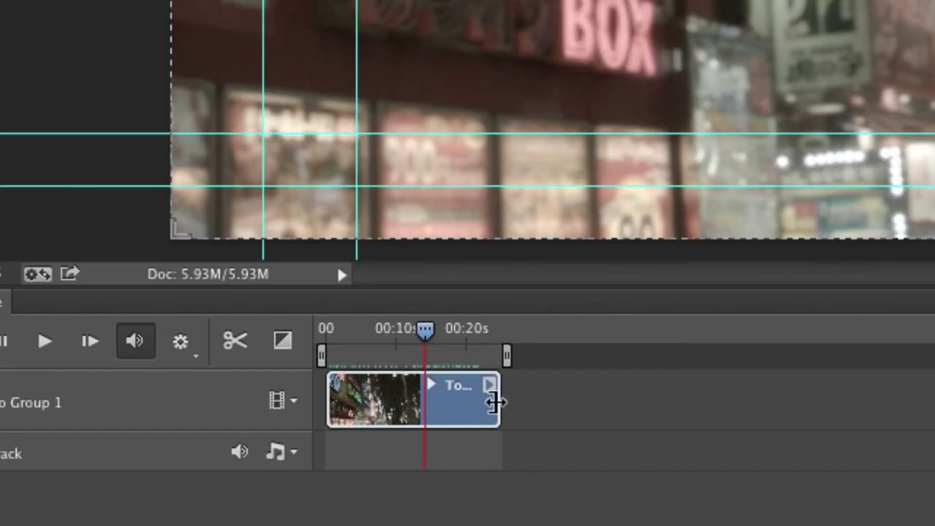
left_click_drag(496, 405, 424, 407)
left_click_drag(334, 396, 361, 401)
left_click_drag(364, 399, 357, 400)
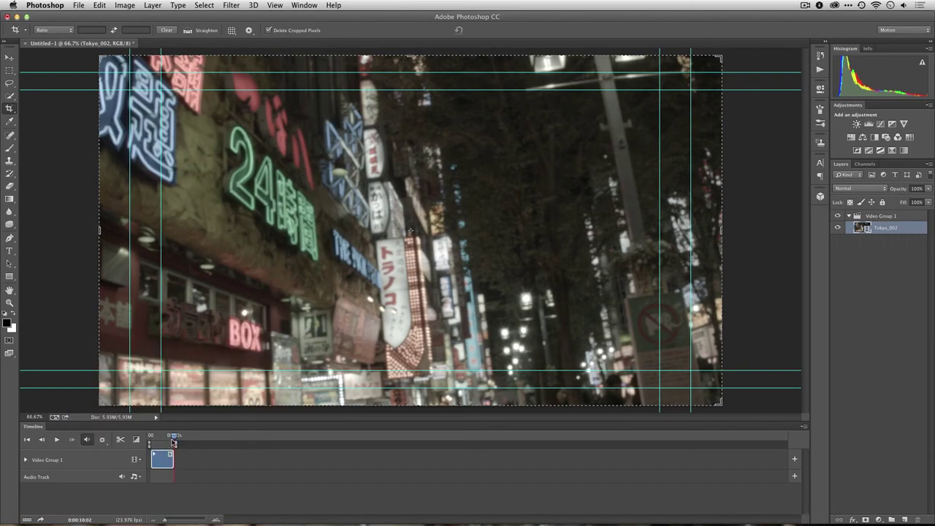
left_click_drag(173, 441, 141, 440)
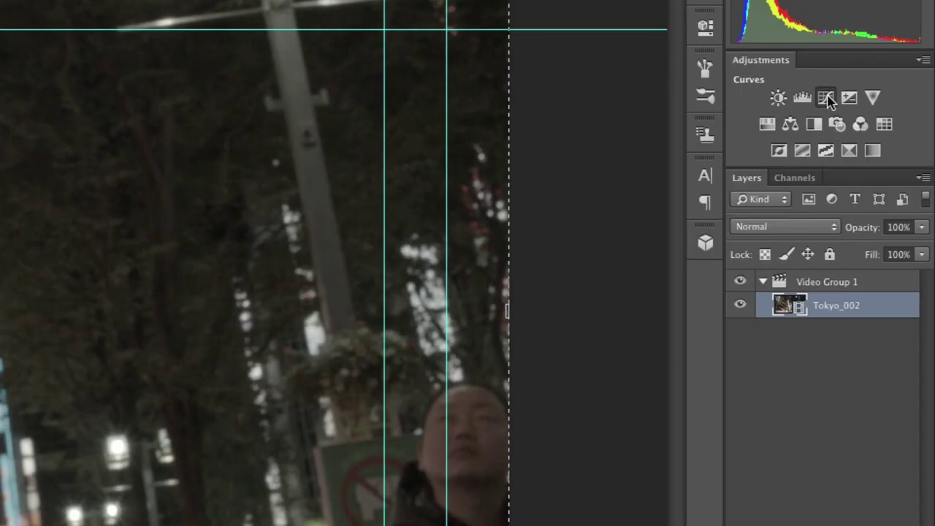
Add an Auto Curves adjustment and a Color Lookup using the Kodak 5218 Kodak 2383 LUT
left_click(881, 124)
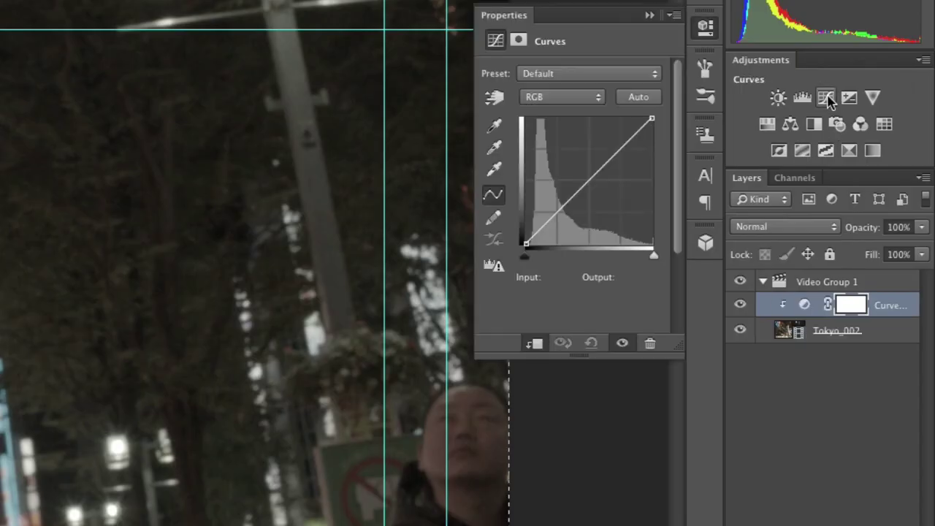
left_click(648, 99)
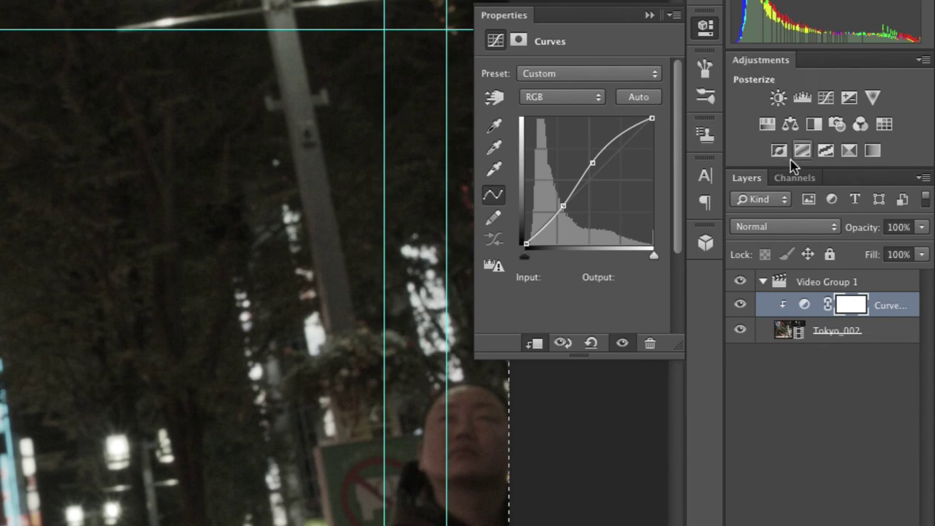
left_click(884, 124)
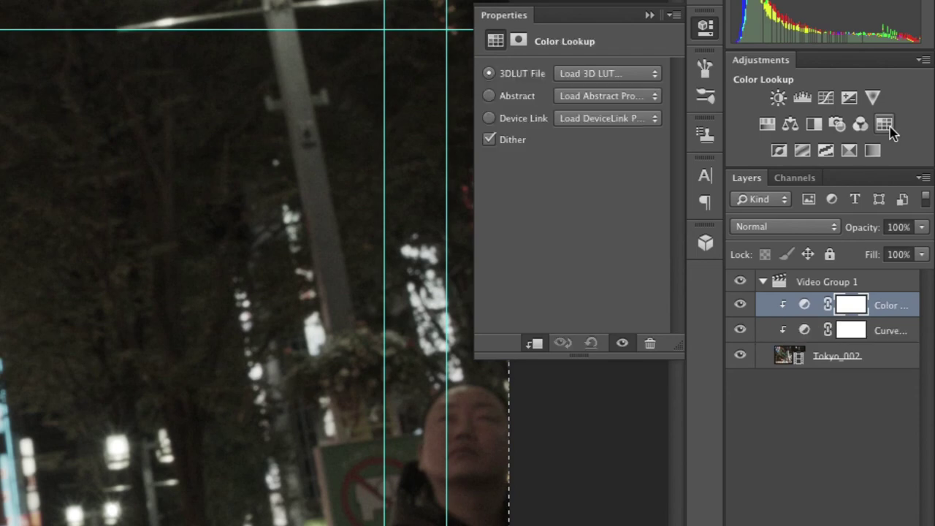
left_click(574, 75)
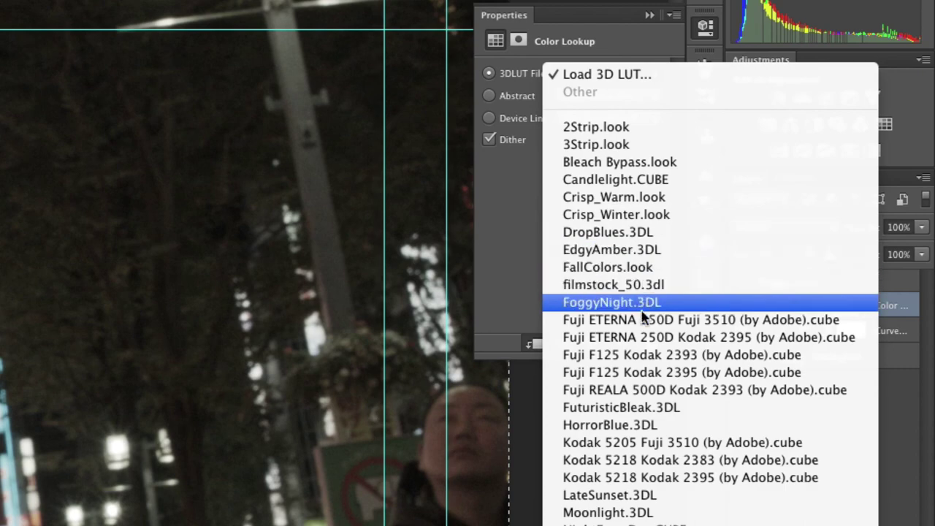
left_click(687, 461)
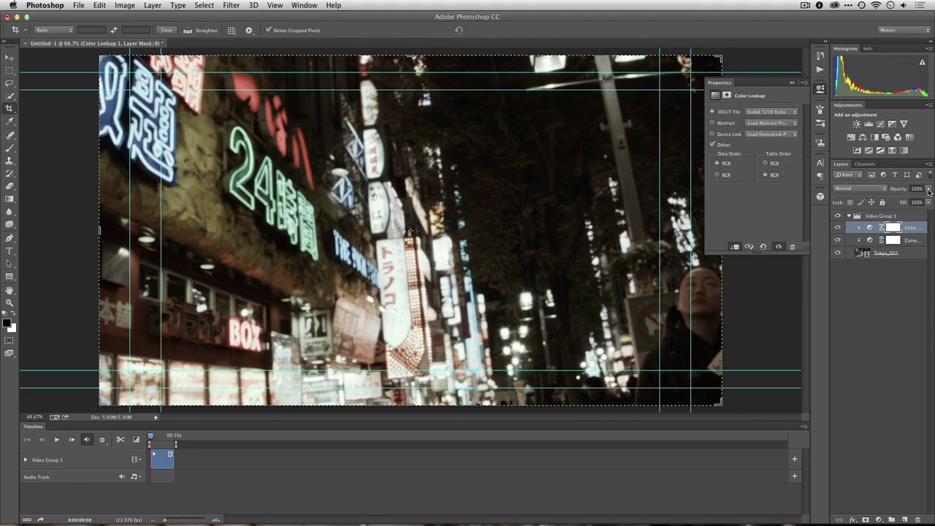
Lower the Color Lookup layer's opacity to 61% and play back the graded clip
left_click_drag(928, 189, 912, 200)
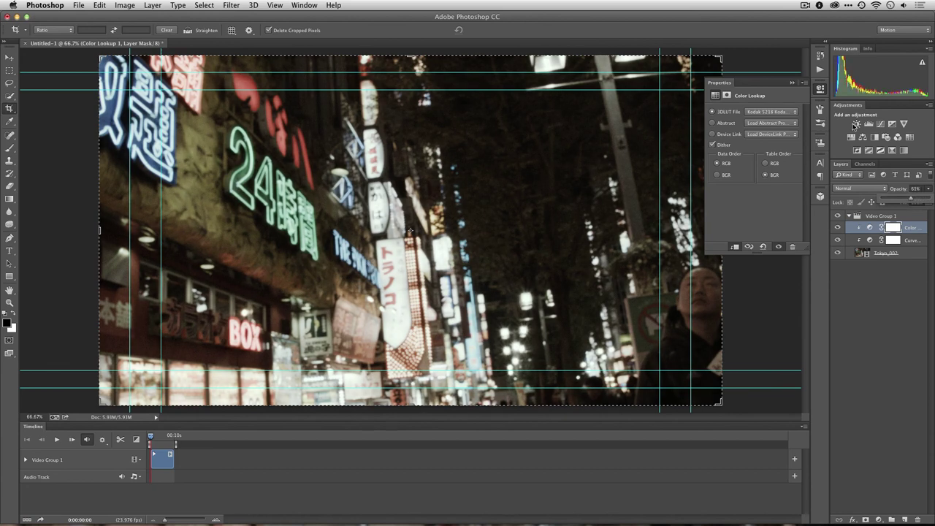
left_click(793, 82)
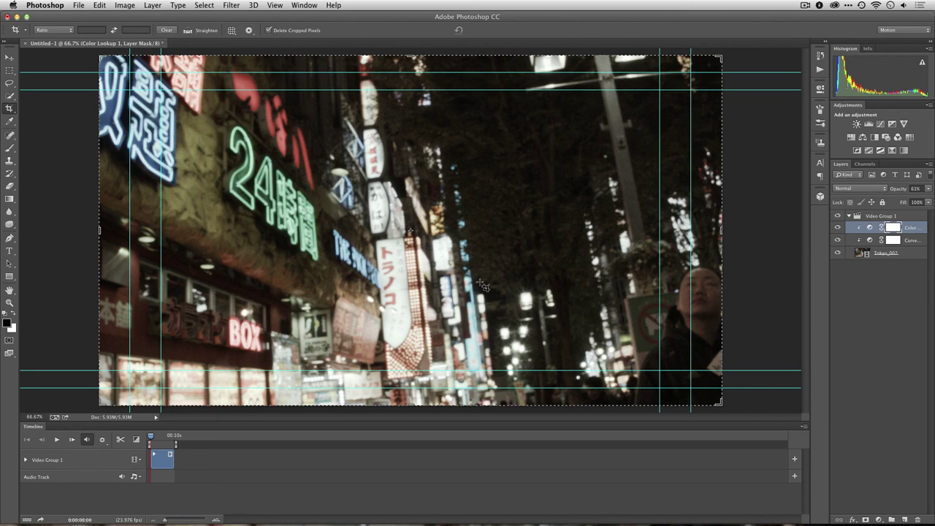
key("space")
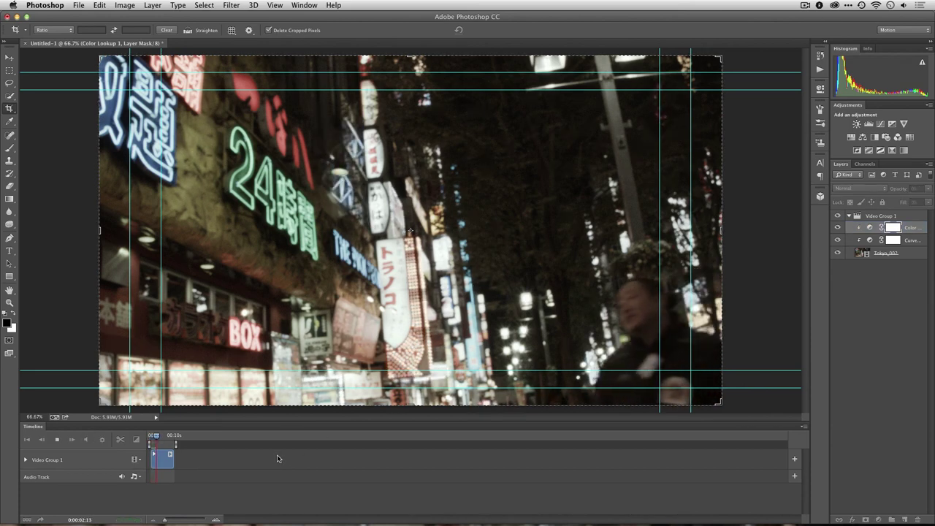
key("space")
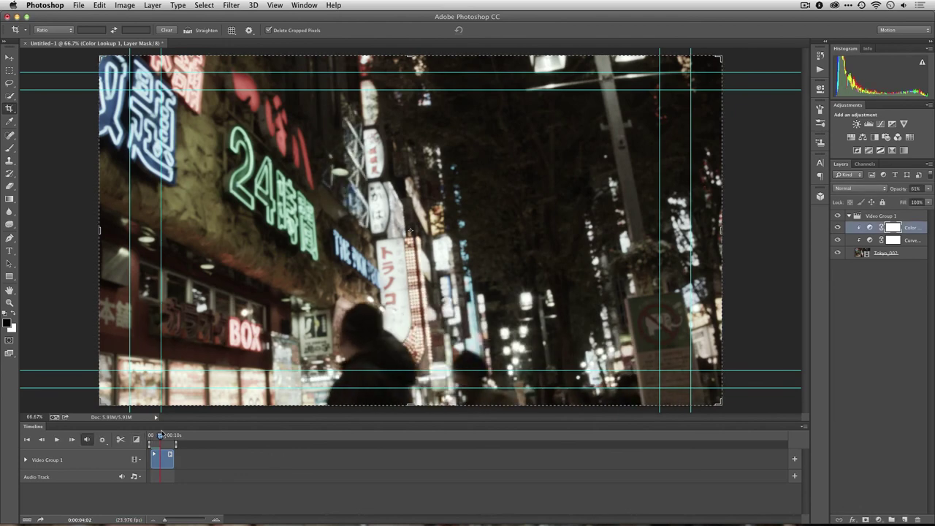